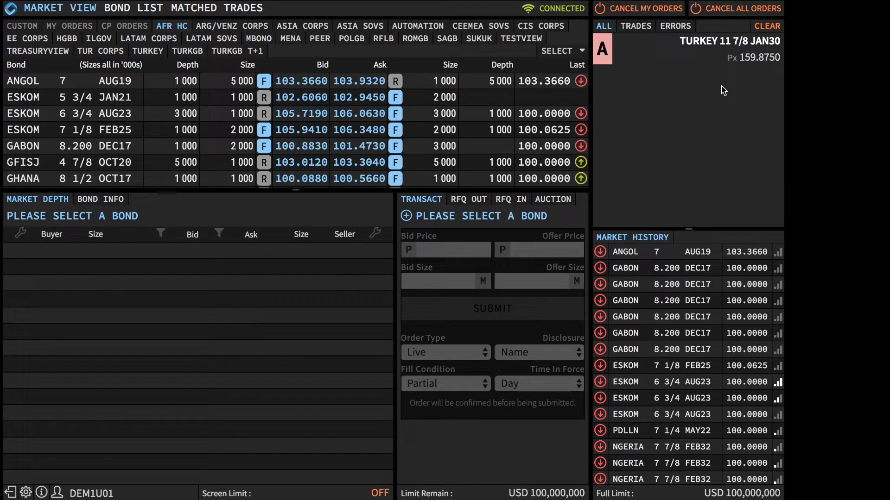
Show the TURKEY 11 7/8 JAN30 auction from its notification and enlarge the auction pane to reveal the full entry form.
{"action": "mouse_move", "coordinate": [701, 59]}
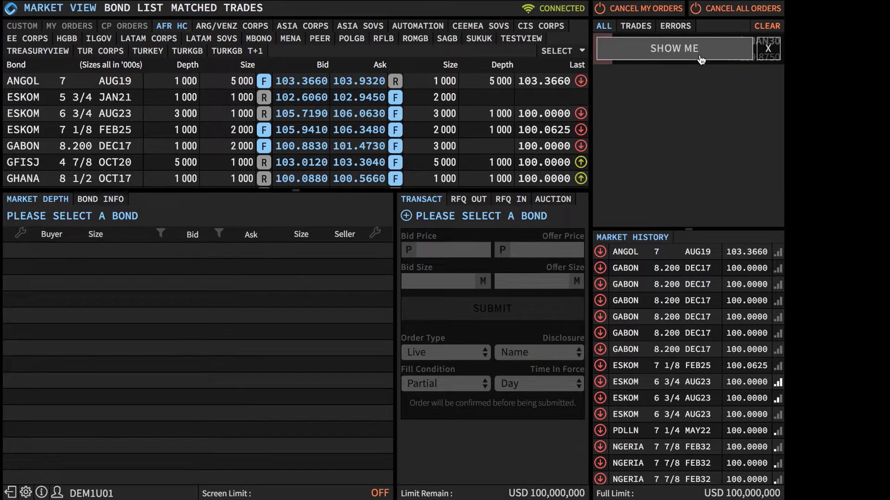
{"action": "left_click", "coordinate": [700, 56]}
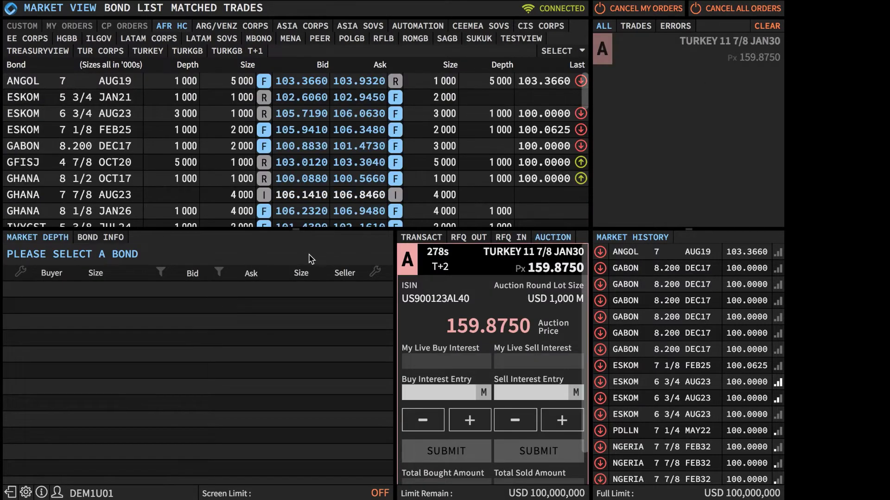
{"action": "left_click_drag", "start_coordinate": [296, 230], "coordinate": [297, 191]}
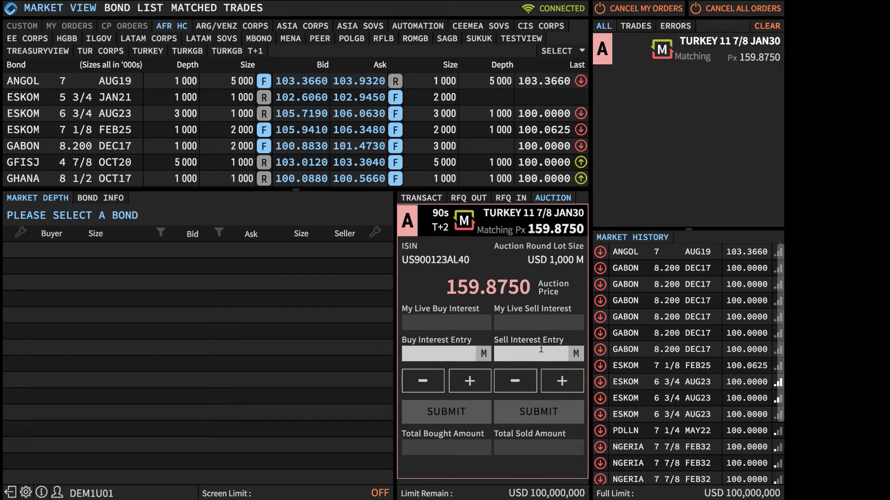
{"action": "left_click", "coordinate": [455, 355]}
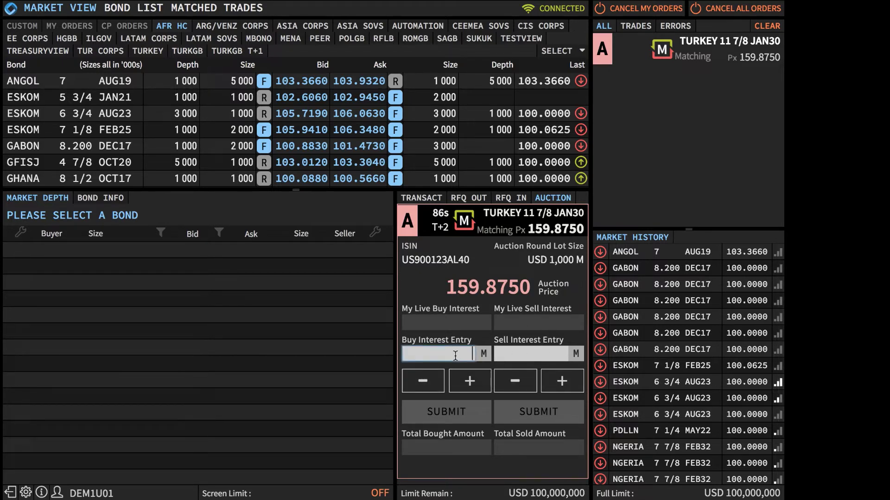
{"action": "type", "text": "1000"}
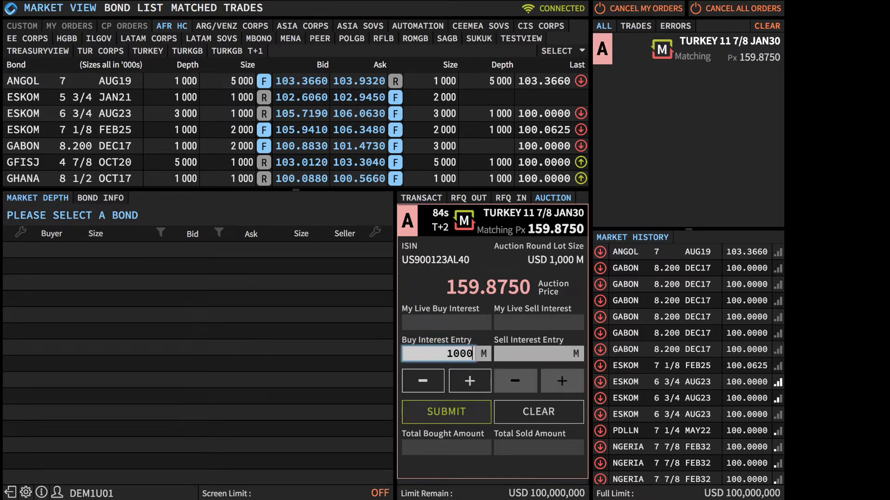
{"action": "key", "text": "BackSpace"}
{"action": "key", "text": "BackSpace"}
{"action": "key", "text": "BackSpace"}
{"action": "key", "text": "BackSpace"}
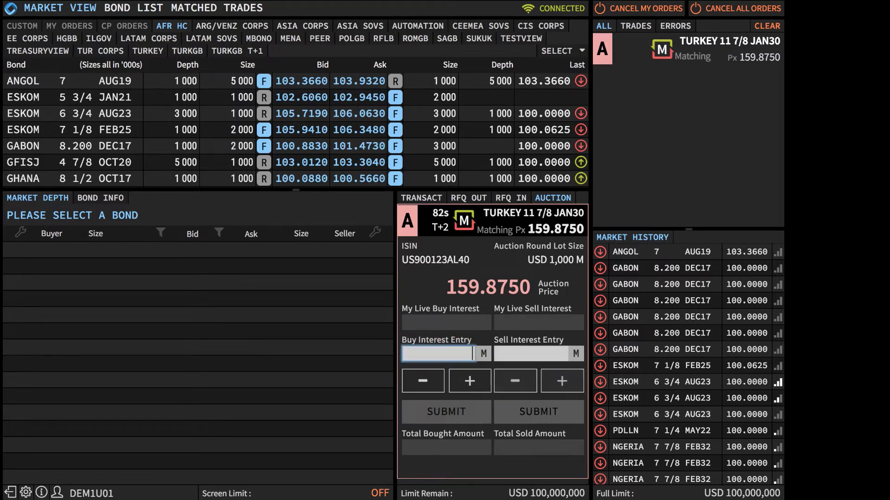
Submit a buy interest of 5,000 M in the TURKEY 11 7/8 JAN30 auction, adjusting the size in increments.
{"action": "left_click", "coordinate": [469, 382]}
{"action": "left_click", "coordinate": [470, 382]}
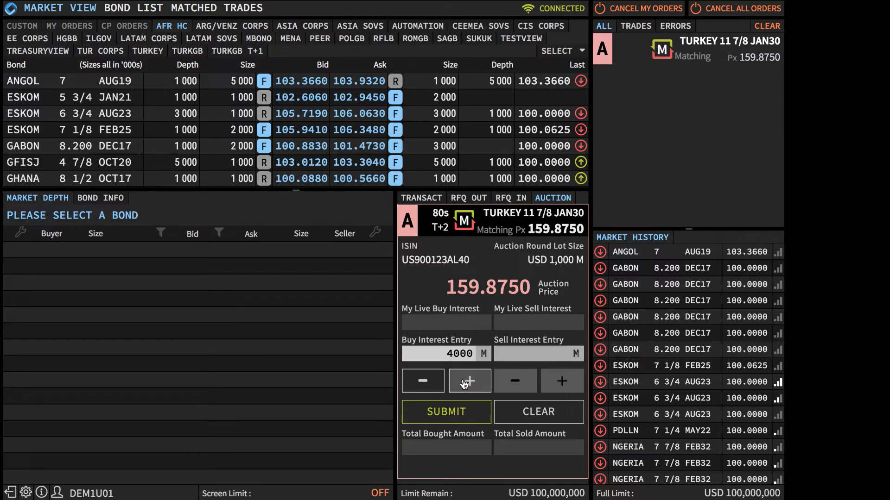
{"action": "left_click", "coordinate": [433, 385]}
{"action": "left_click", "coordinate": [469, 382]}
{"action": "left_click", "coordinate": [469, 383]}
{"action": "left_click", "coordinate": [469, 383]}
{"action": "left_click", "coordinate": [464, 412]}
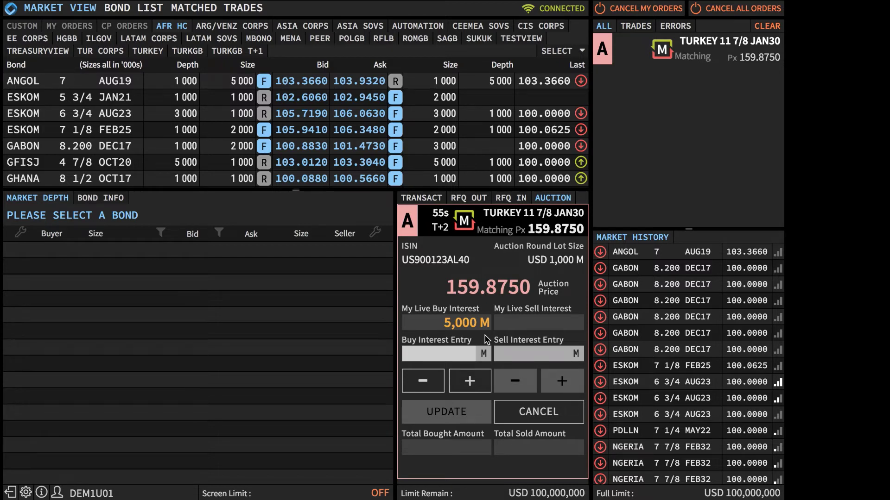
Update the live buy interest in the auction to 8,000 M and withdraw it.
{"action": "left_click", "coordinate": [435, 390]}
{"action": "left_click", "coordinate": [435, 389]}
{"action": "left_click", "coordinate": [478, 388]}
{"action": "left_click", "coordinate": [477, 388]}
{"action": "left_click", "coordinate": [477, 388]}
{"action": "left_click", "coordinate": [477, 388]}
{"action": "left_click", "coordinate": [477, 389]}
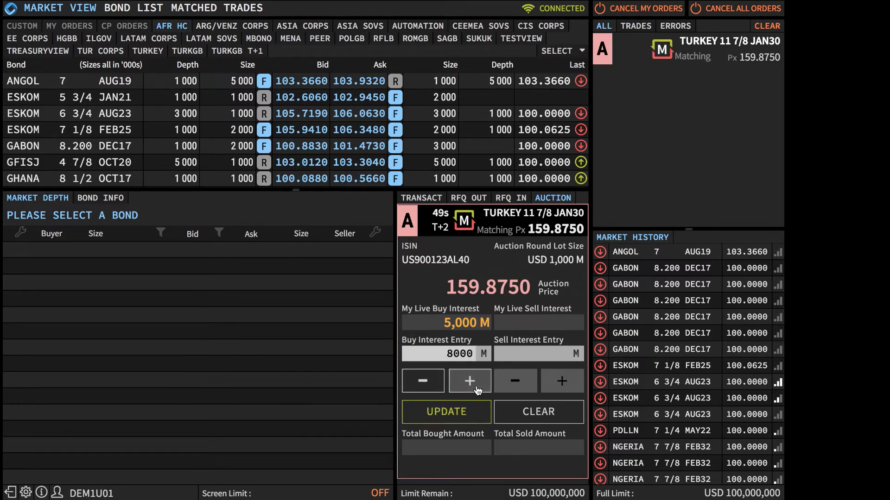
{"action": "left_click", "coordinate": [473, 415]}
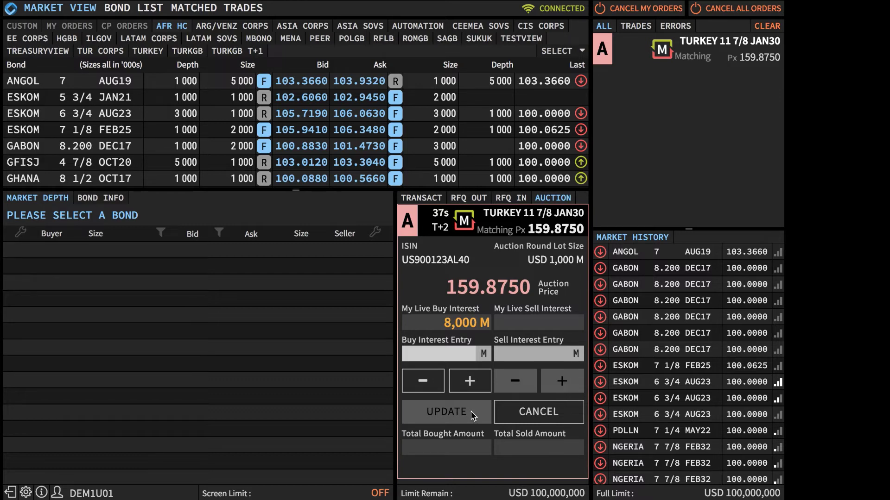
{"action": "left_click", "coordinate": [529, 414]}
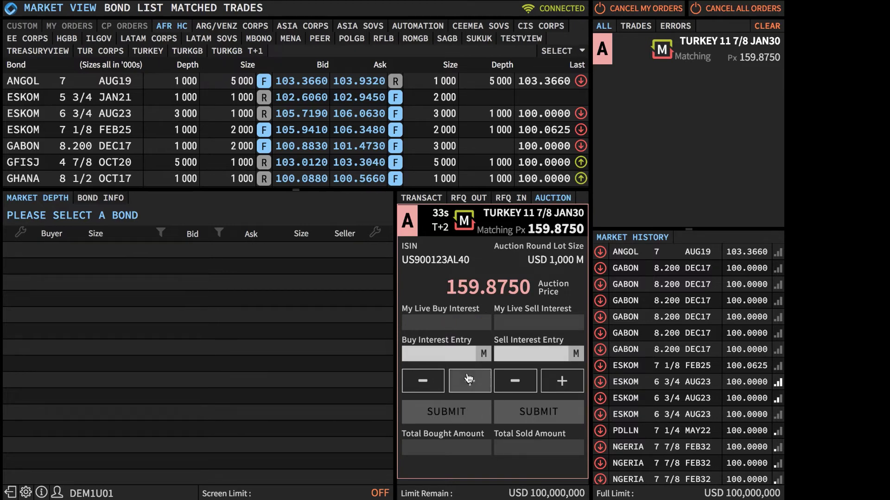
Submit a buy interest of 10m in the TURKEY 11 7/8 JAN30 auction.
{"action": "left_click", "coordinate": [464, 353]}
{"action": "type", "text": "10m"}
{"action": "left_click", "coordinate": [464, 413]}
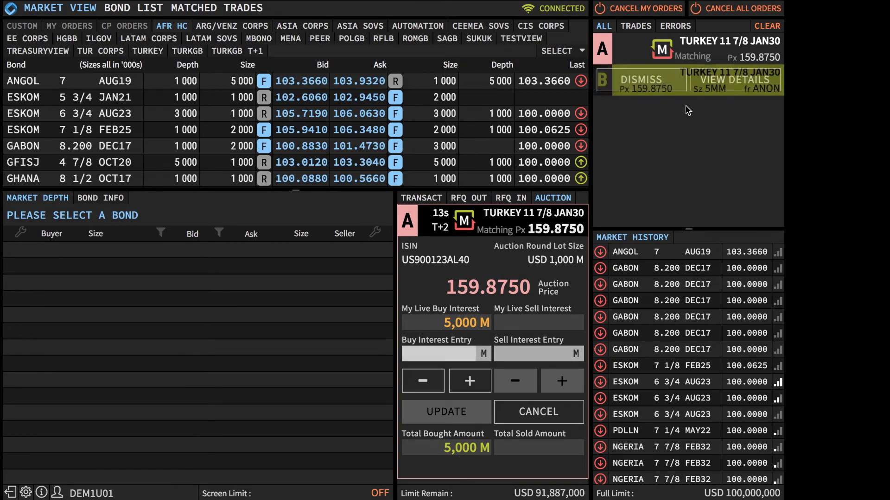
Submit a further buy interest before the auction's matching phase ends, stepping the size up with the increment control.
{"action": "mouse_move", "coordinate": [664, 89]}
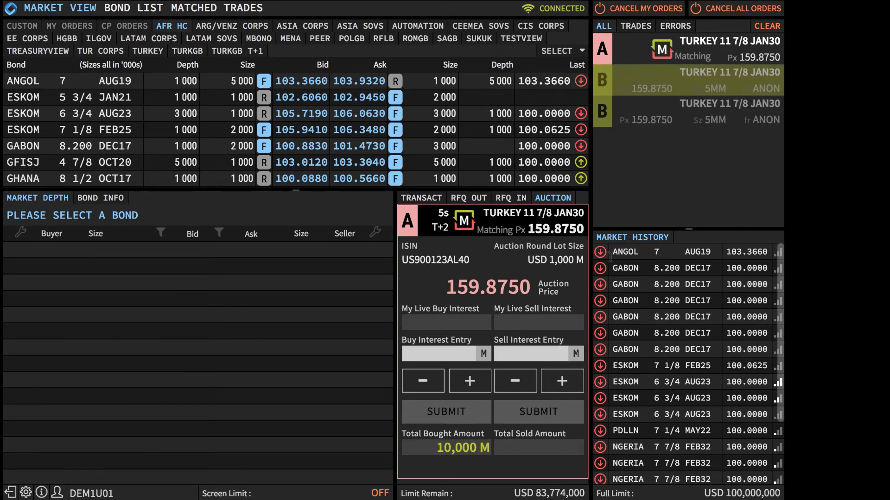
{"action": "double_click", "coordinate": [477, 385]}
{"action": "left_click", "coordinate": [474, 417]}
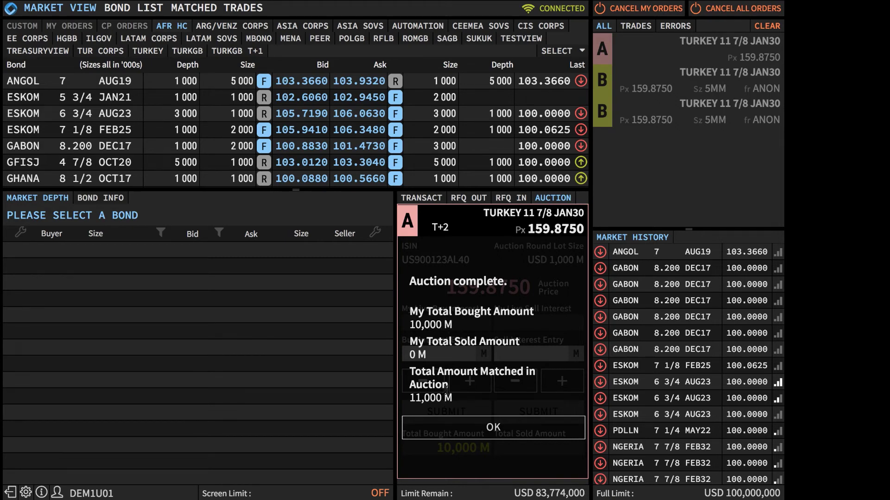
Dismiss the auction summary and view the details of the most recent TURKEY 11 7/8 JAN30 purchase among the matched trades.
{"action": "left_click", "coordinate": [489, 430]}
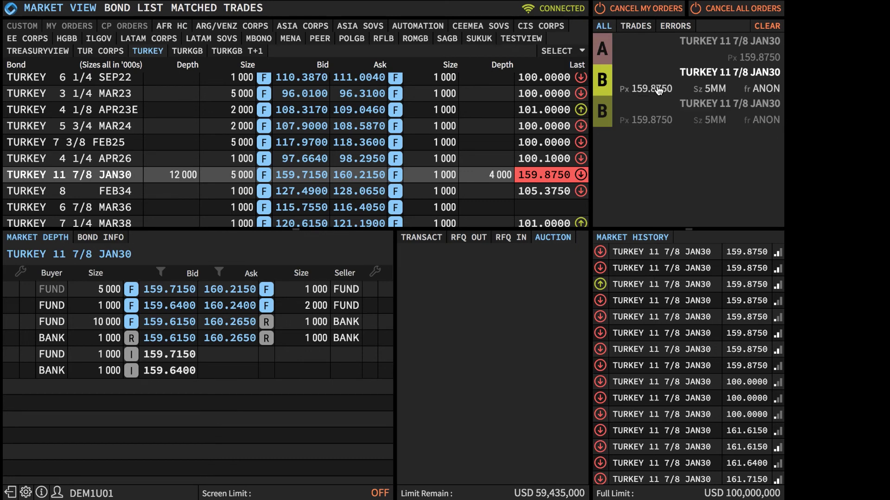
{"action": "left_click", "coordinate": [676, 82]}
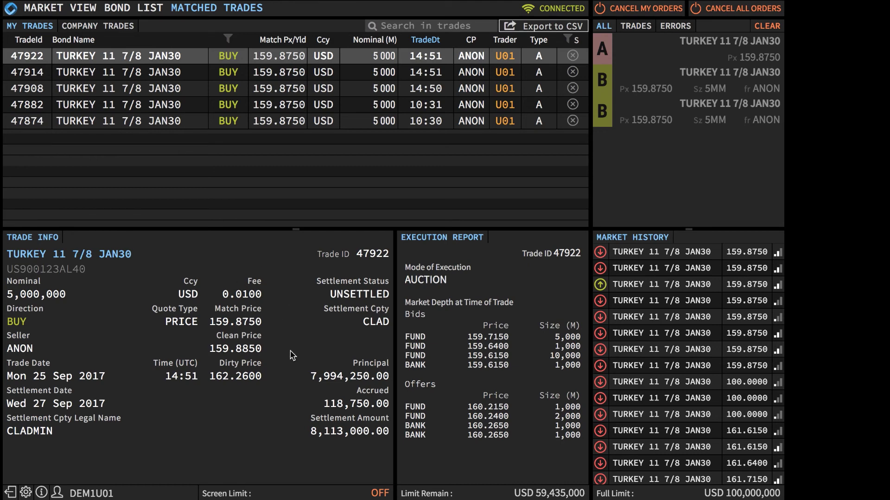
Return to the market view and show the bond information for TURKEY 5 7/8 APR19E.
{"action": "left_click", "coordinate": [85, 9]}
{"action": "scroll", "coordinate": [95, 118], "scroll_direction": "down", "scroll_amount": 1}
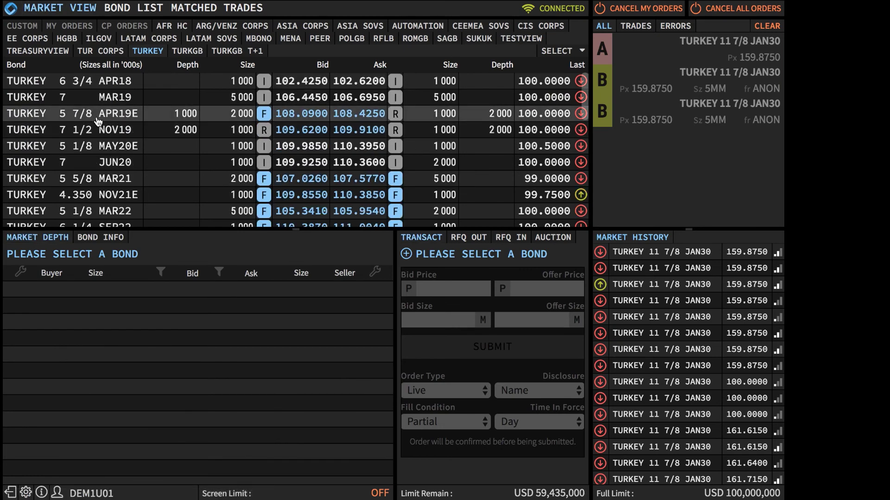
{"action": "left_click", "coordinate": [98, 121]}
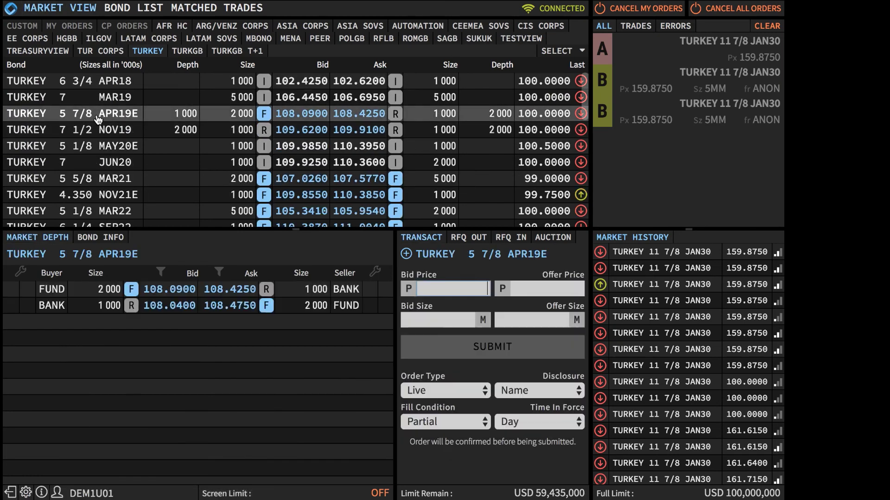
{"action": "left_click", "coordinate": [112, 239]}
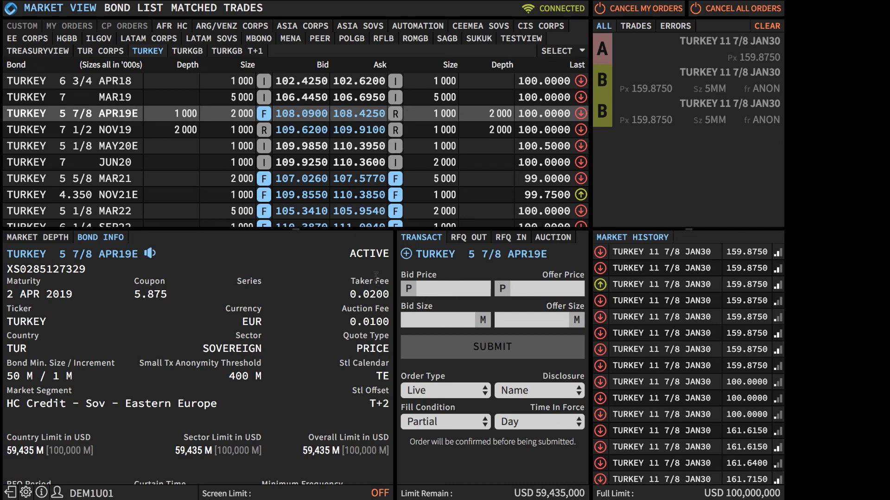